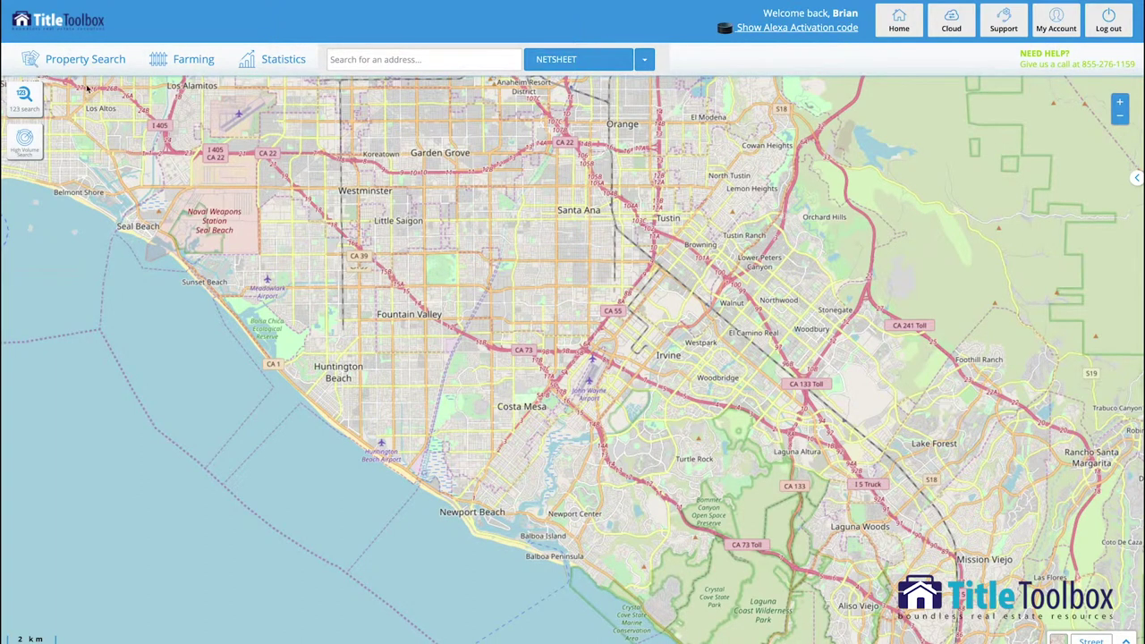
Step: Open Farming search, expand and collapse the saved farms, then reopen the Davidson County search criteria
click(190, 62)
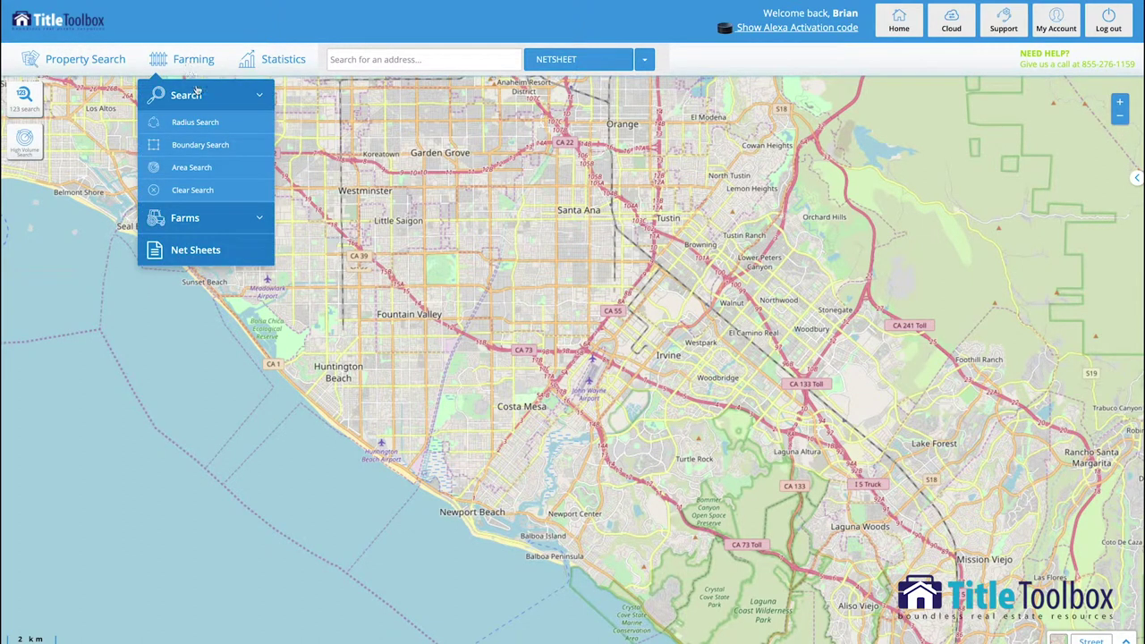
click(214, 223)
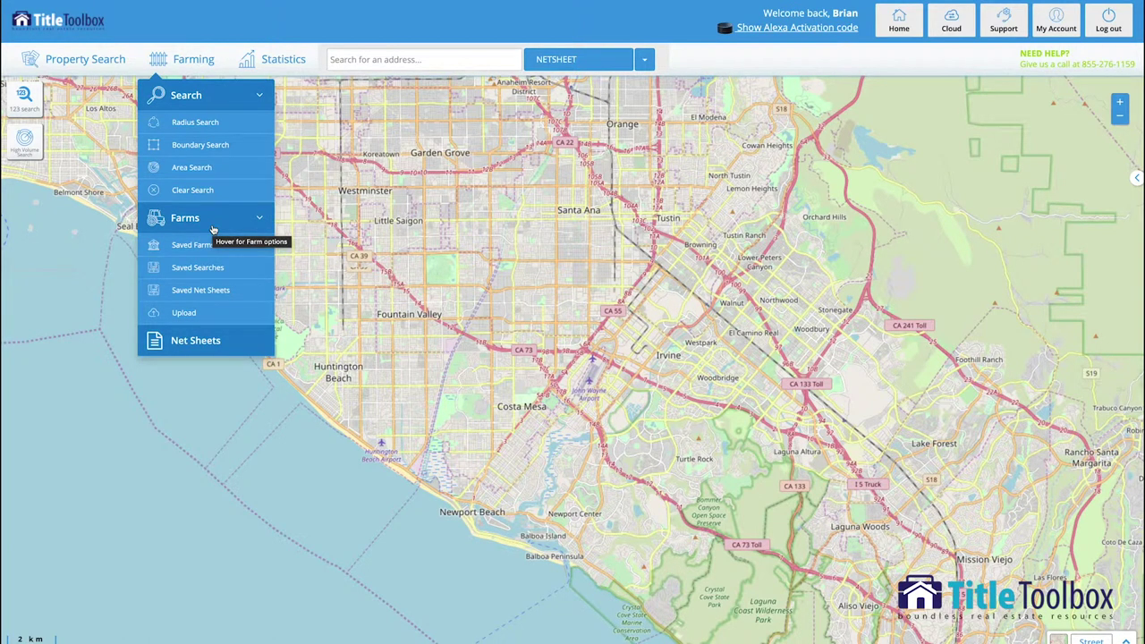
click(215, 224)
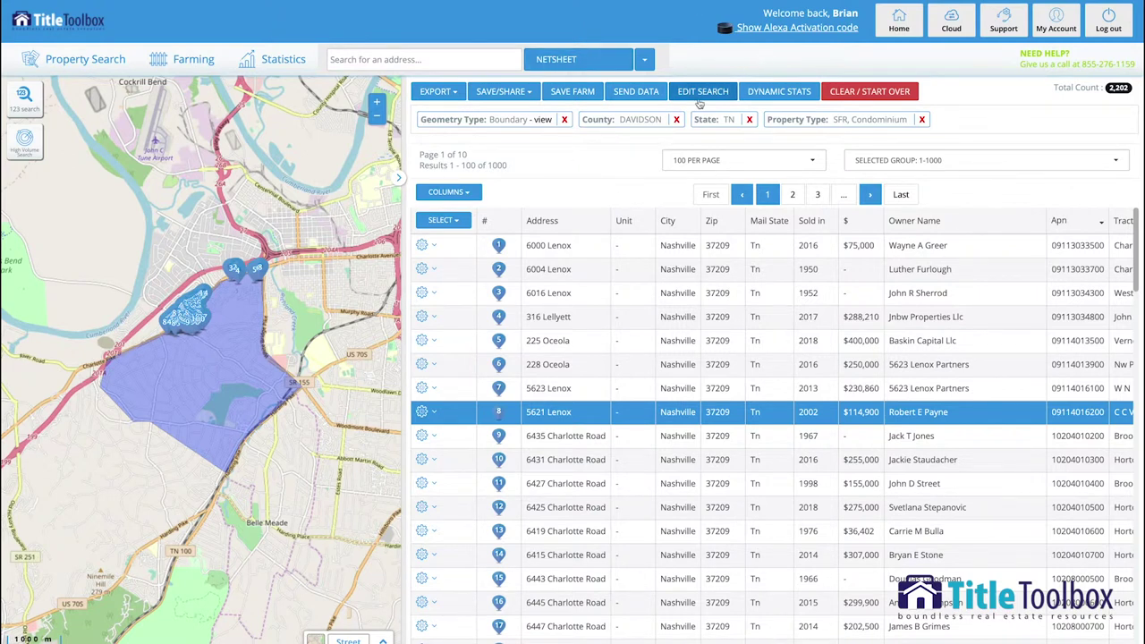
click(699, 97)
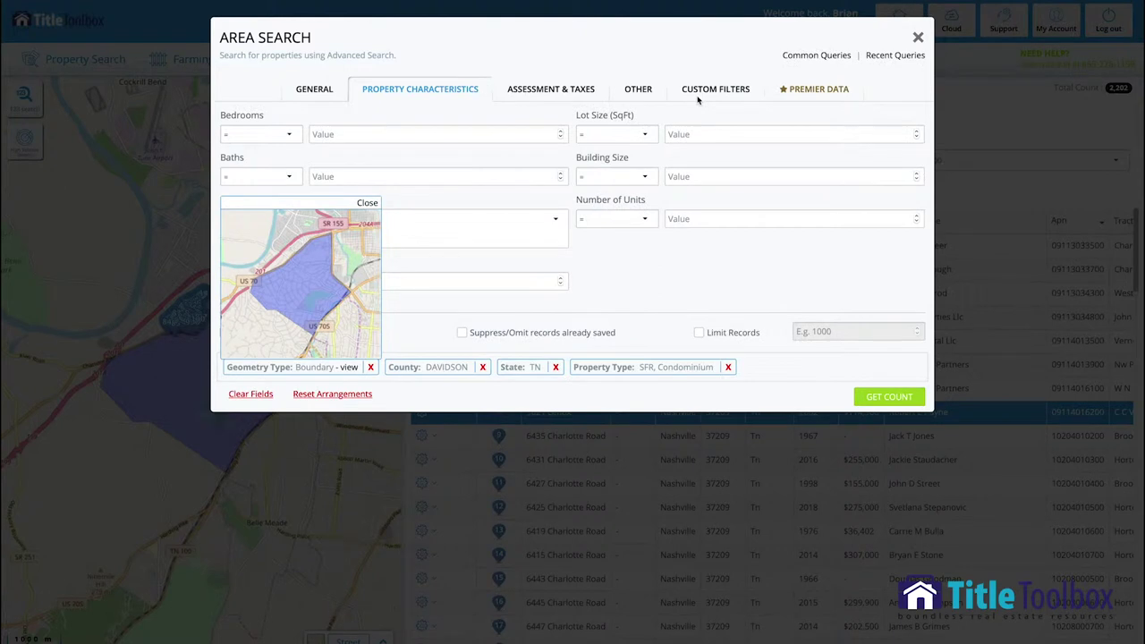
click(697, 96)
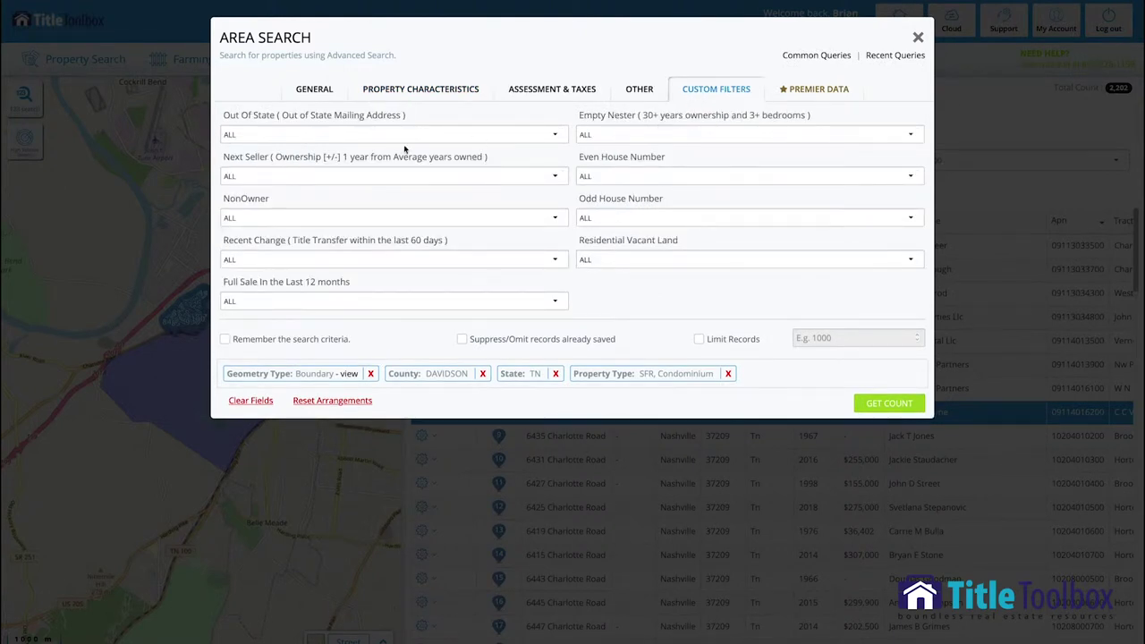
click(797, 90)
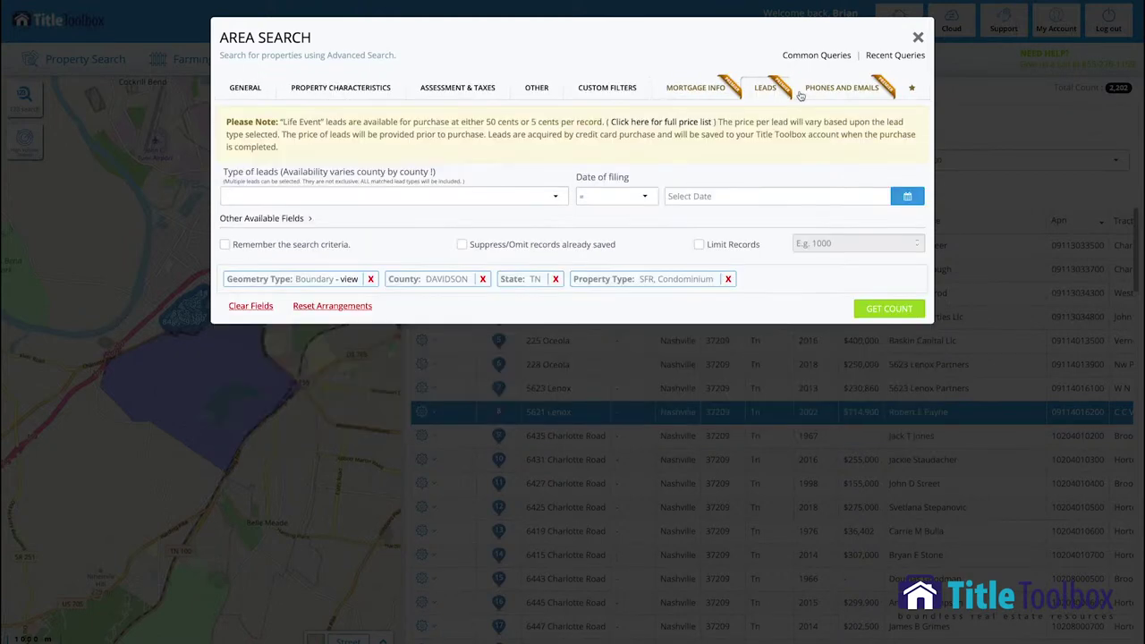
click(556, 197)
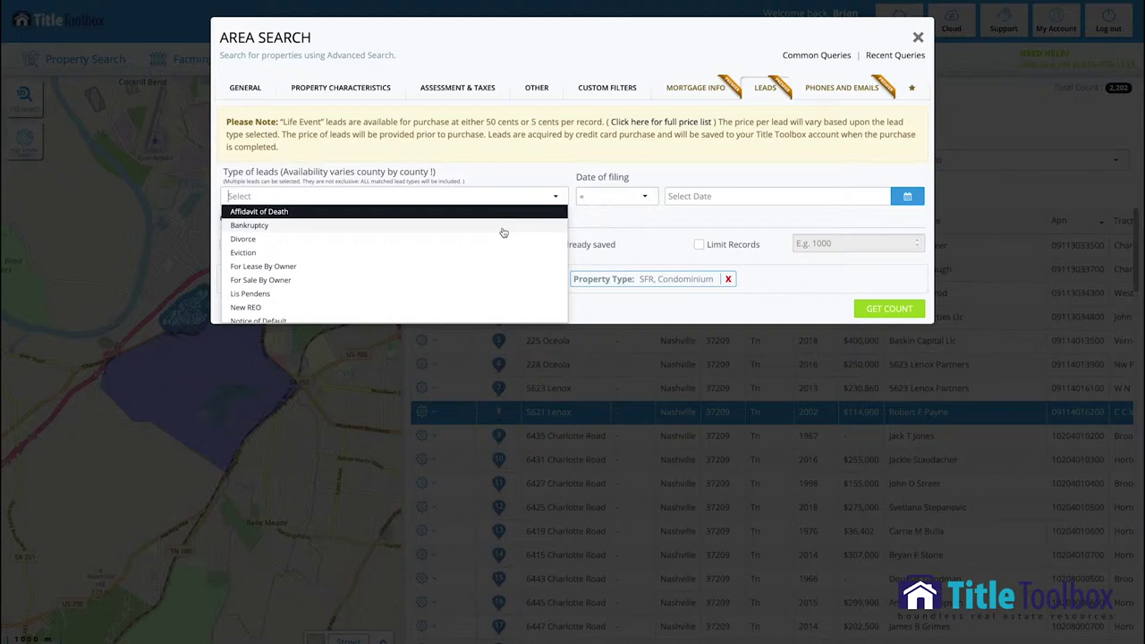
click(821, 91)
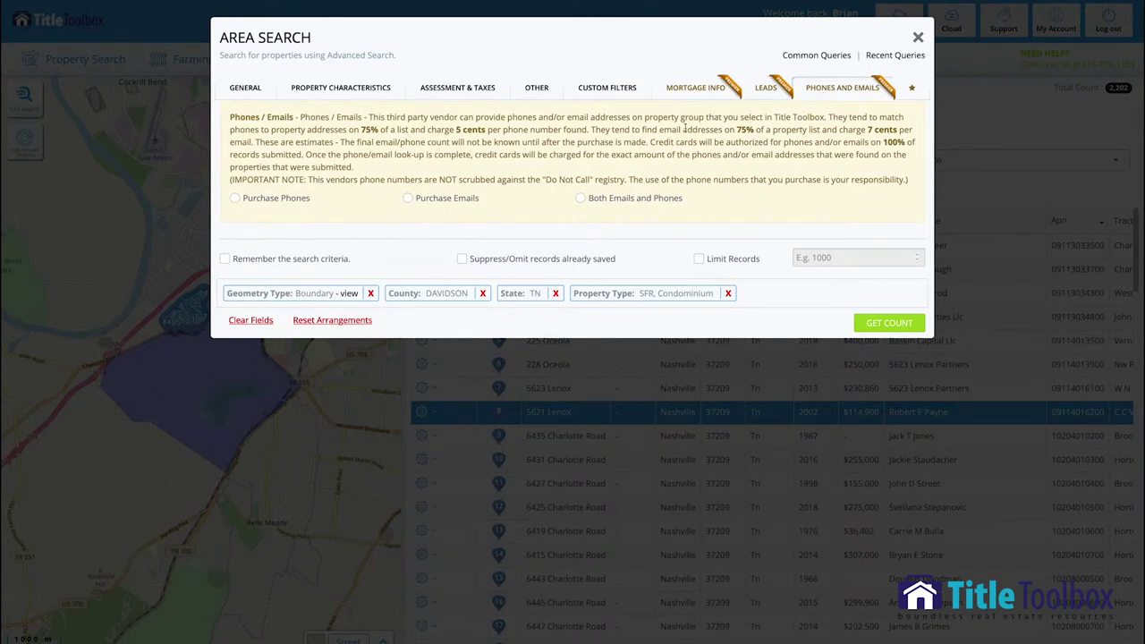
click(690, 90)
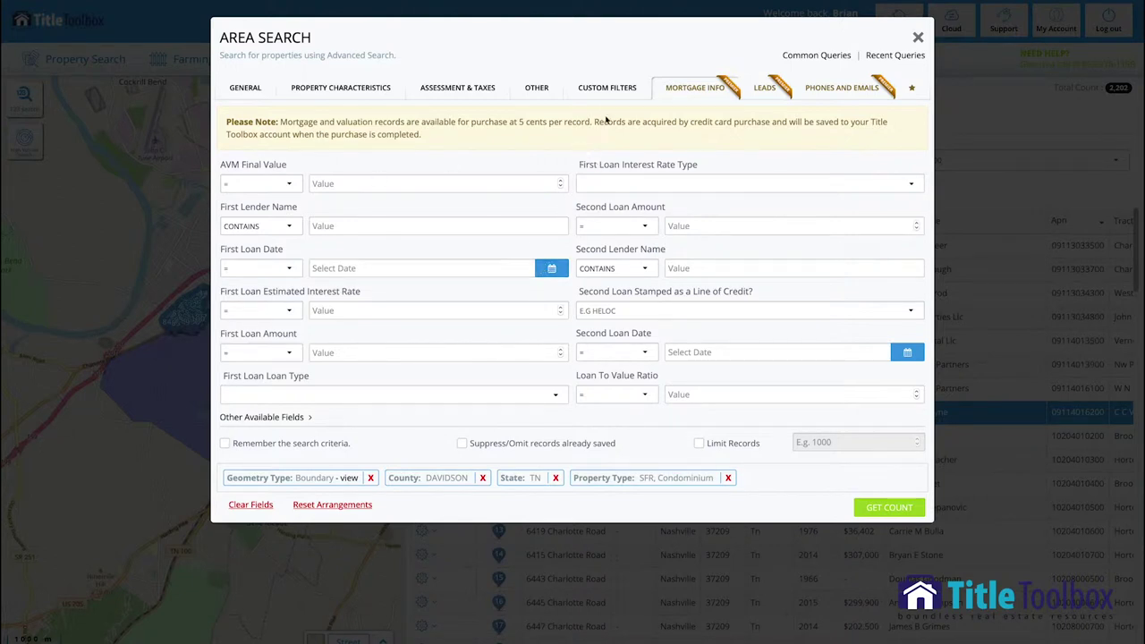
click(608, 89)
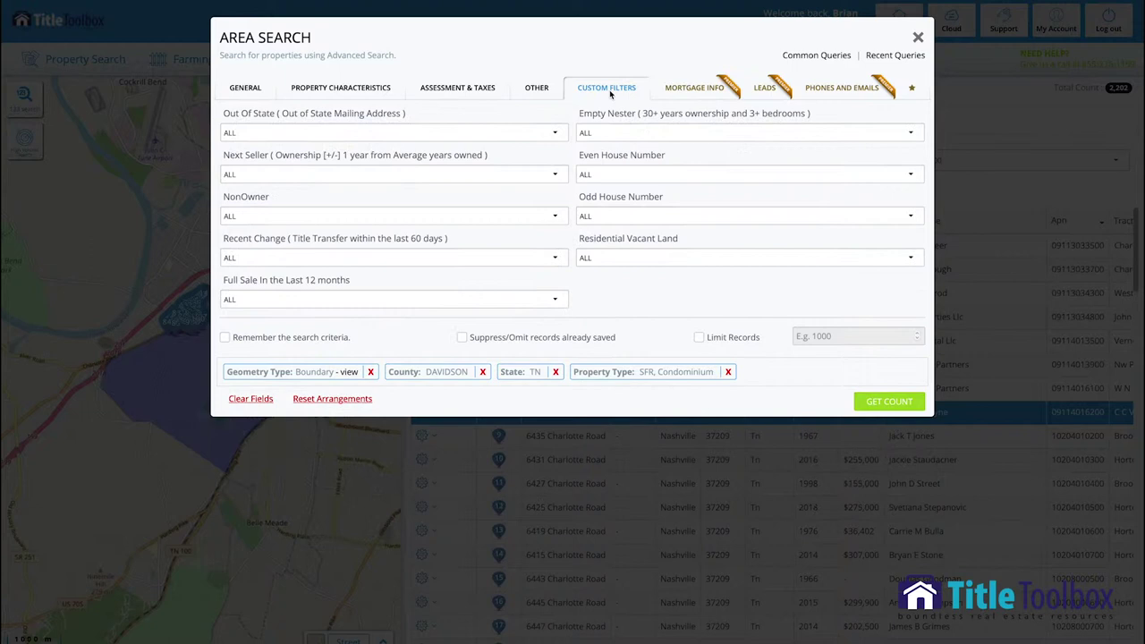
click(538, 91)
click(463, 91)
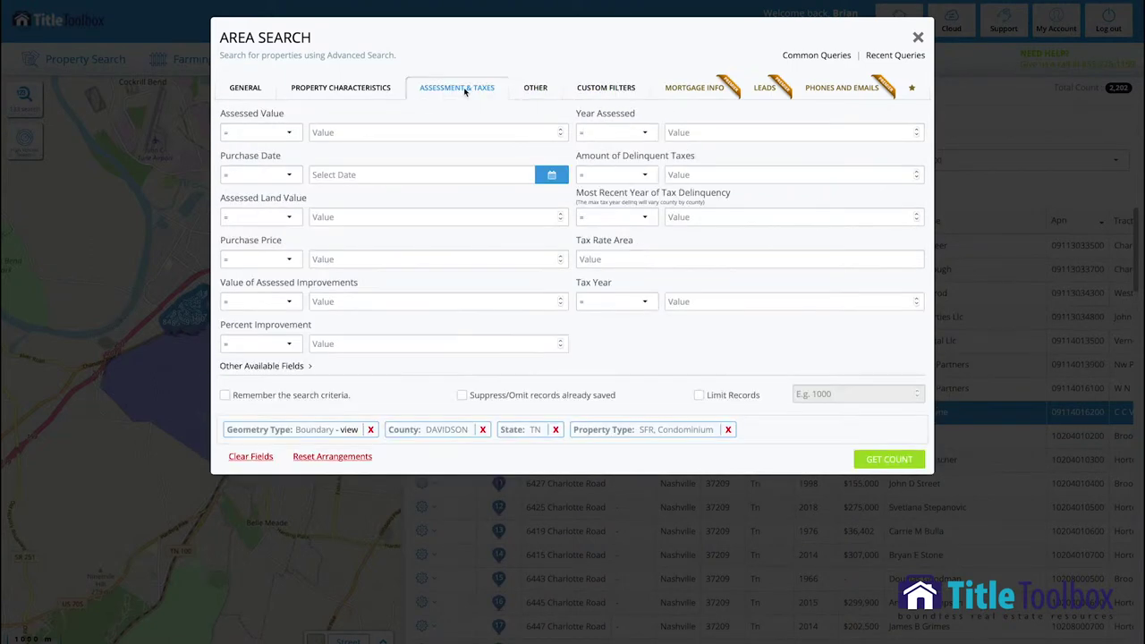
click(362, 92)
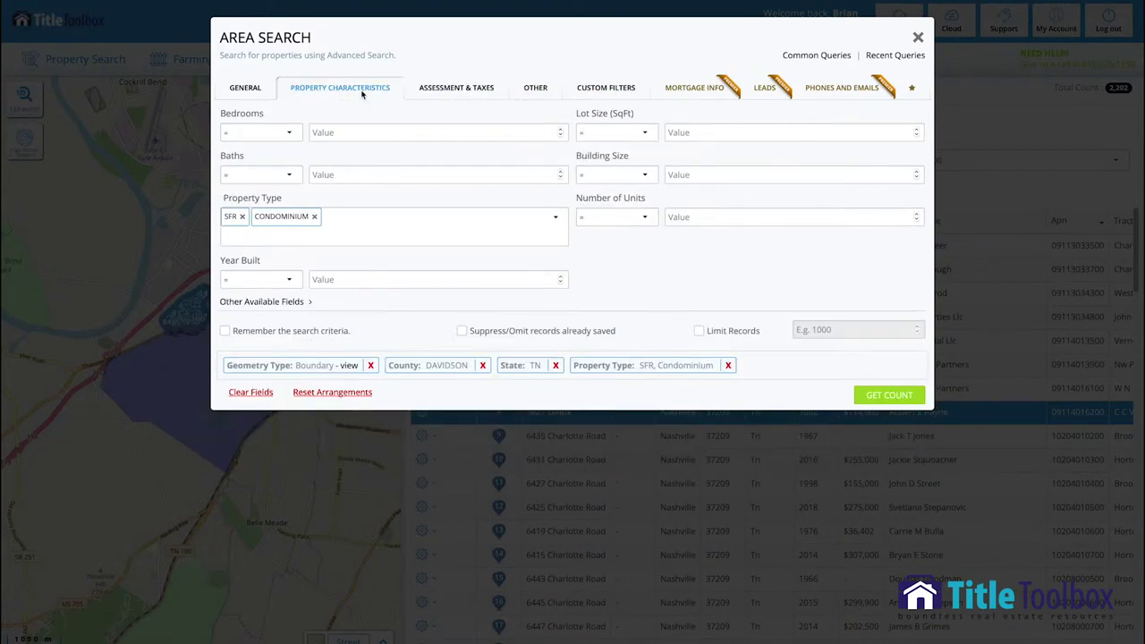
click(246, 89)
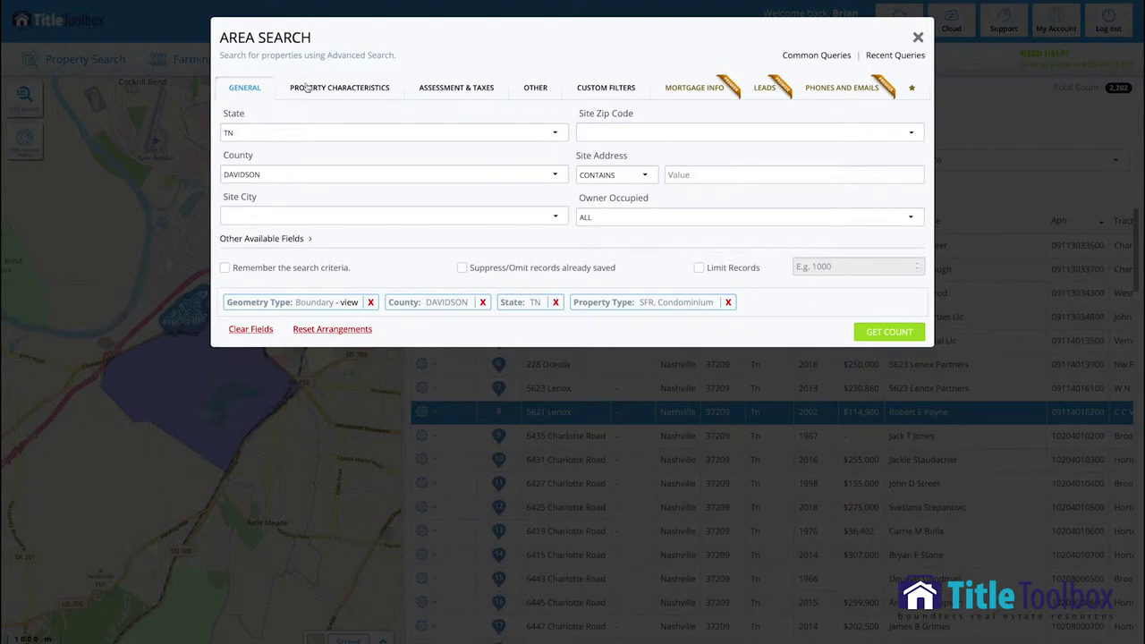
click(919, 38)
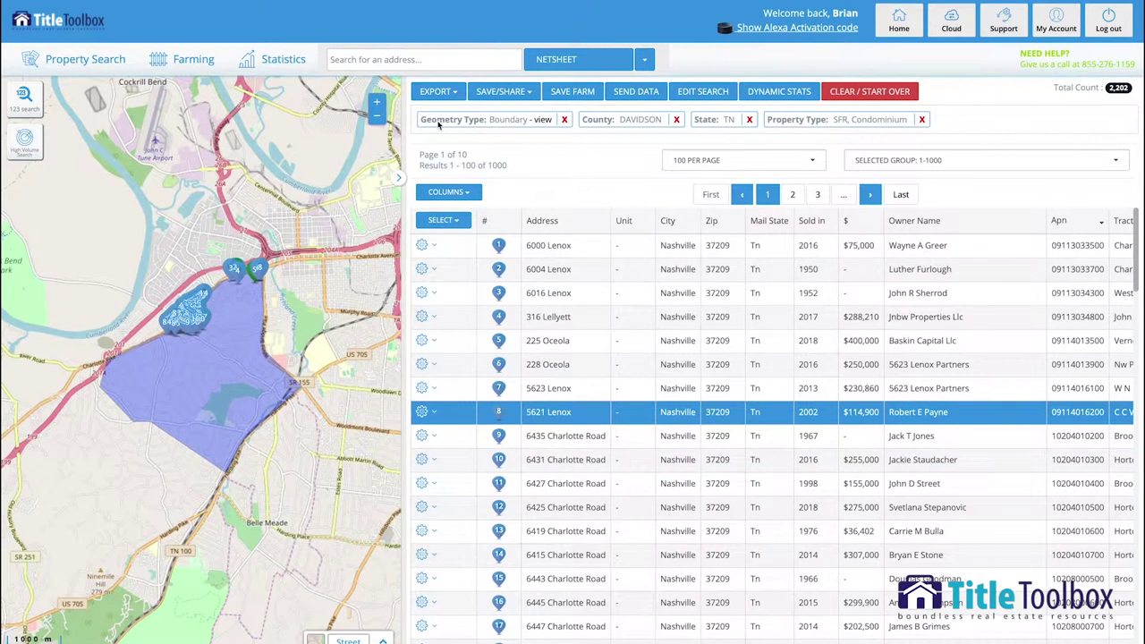
Step: Check the export and save/share options, then open Dynamic Stats for the 2,202 properties
click(438, 93)
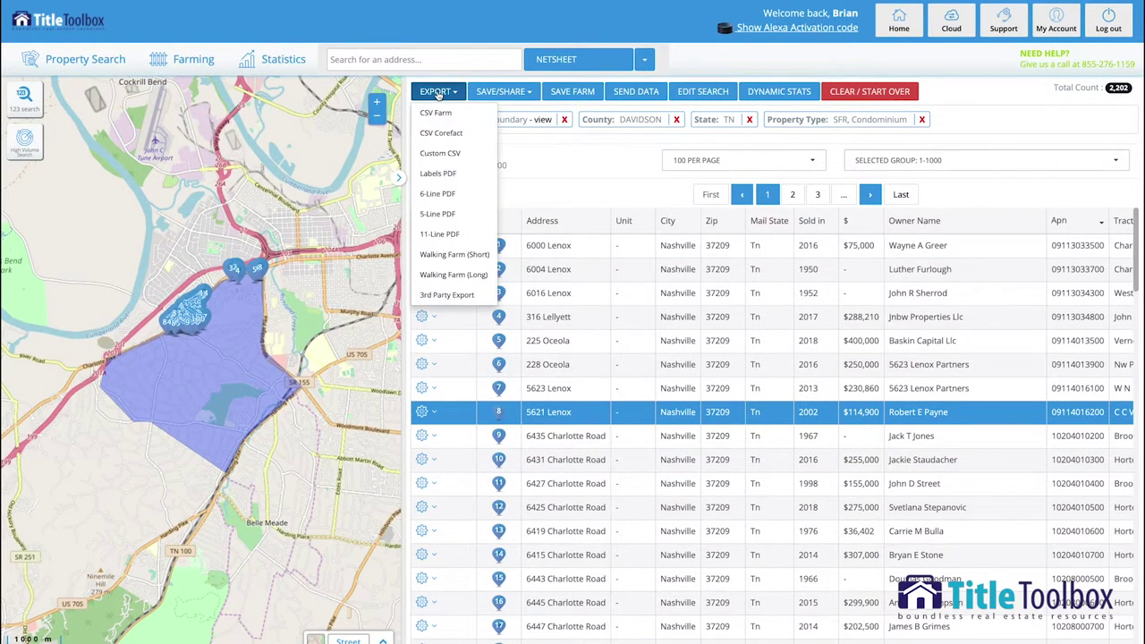
click(504, 97)
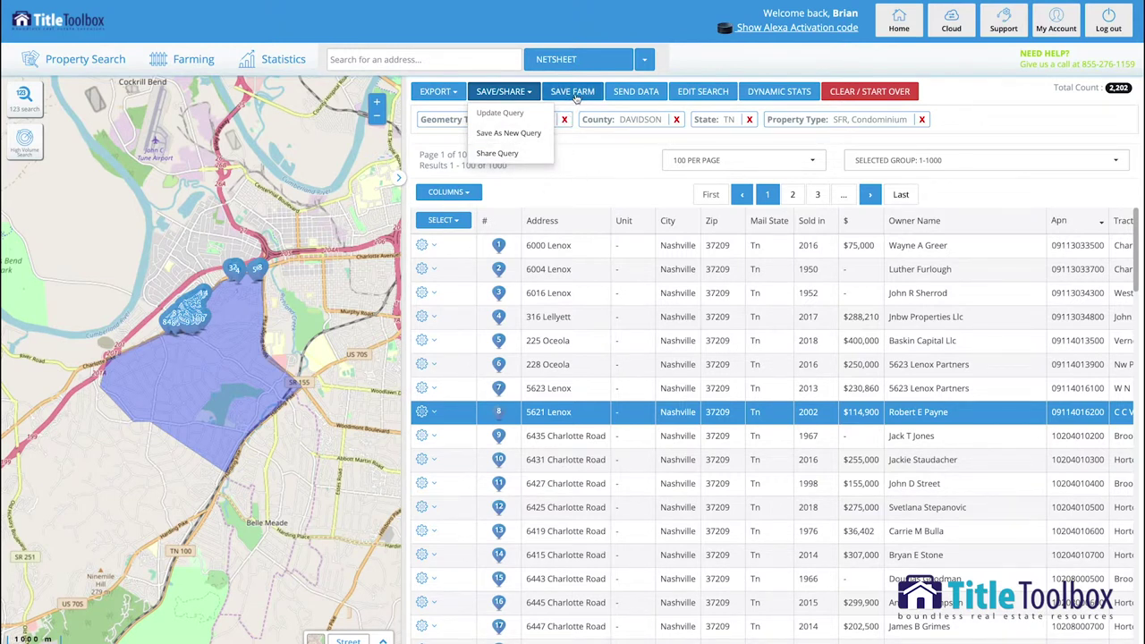
click(589, 158)
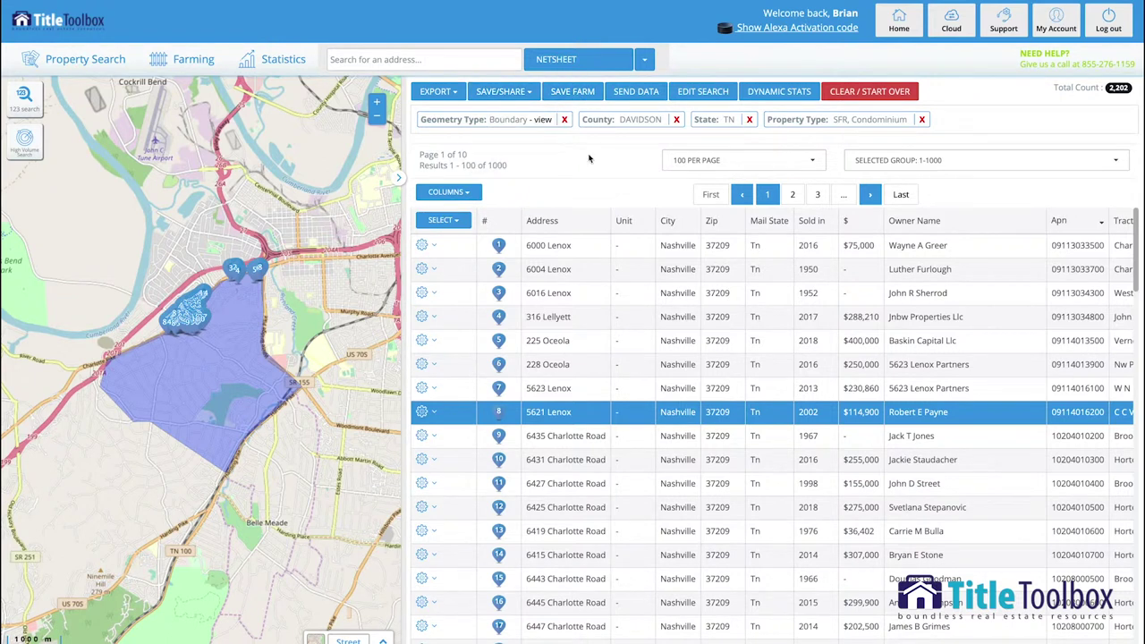
click(766, 95)
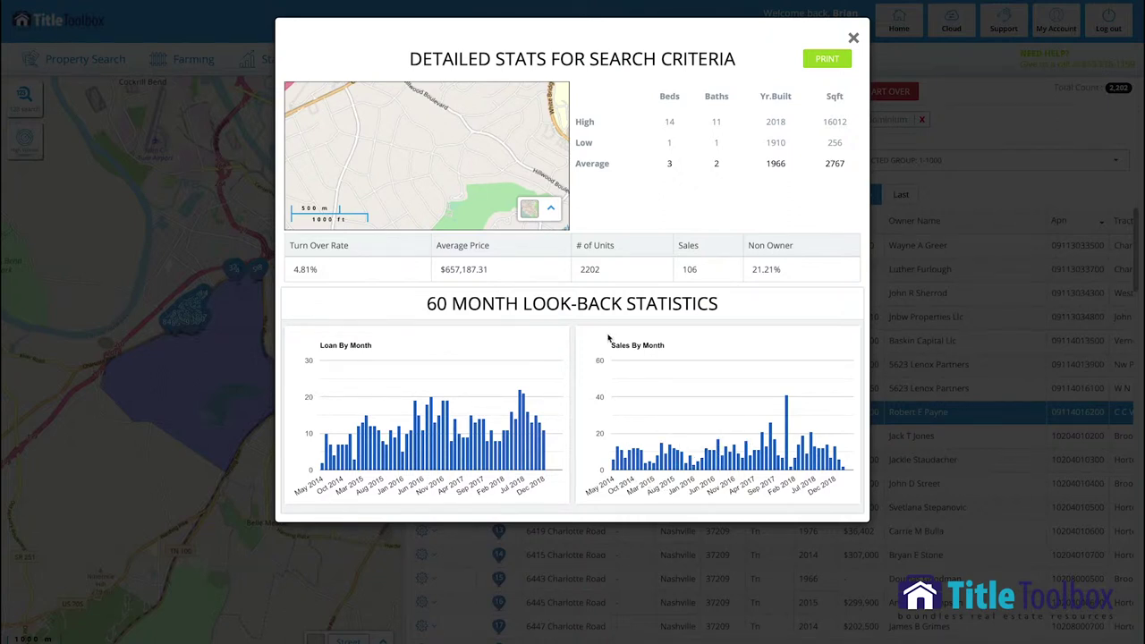
mouse_move(789, 435)
click(853, 39)
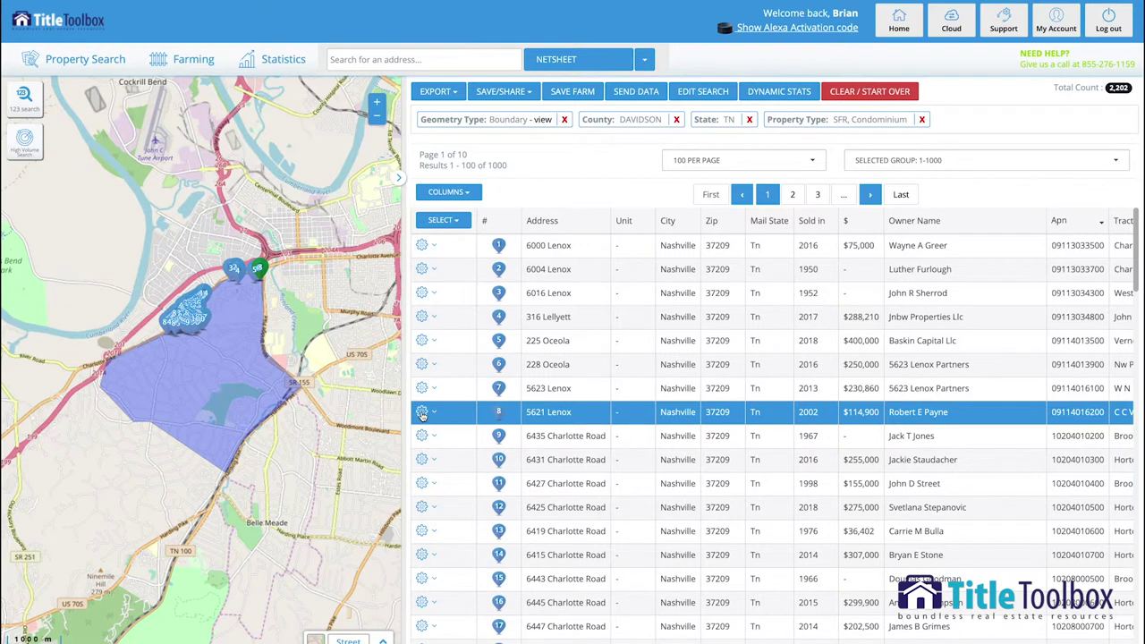
click(423, 413)
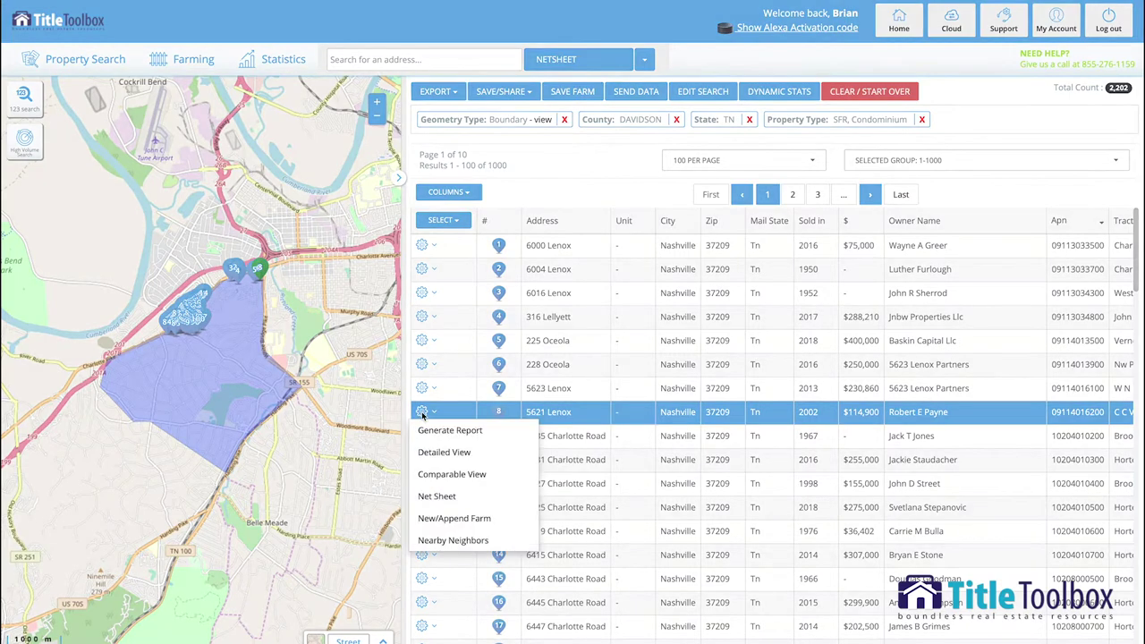
click(492, 457)
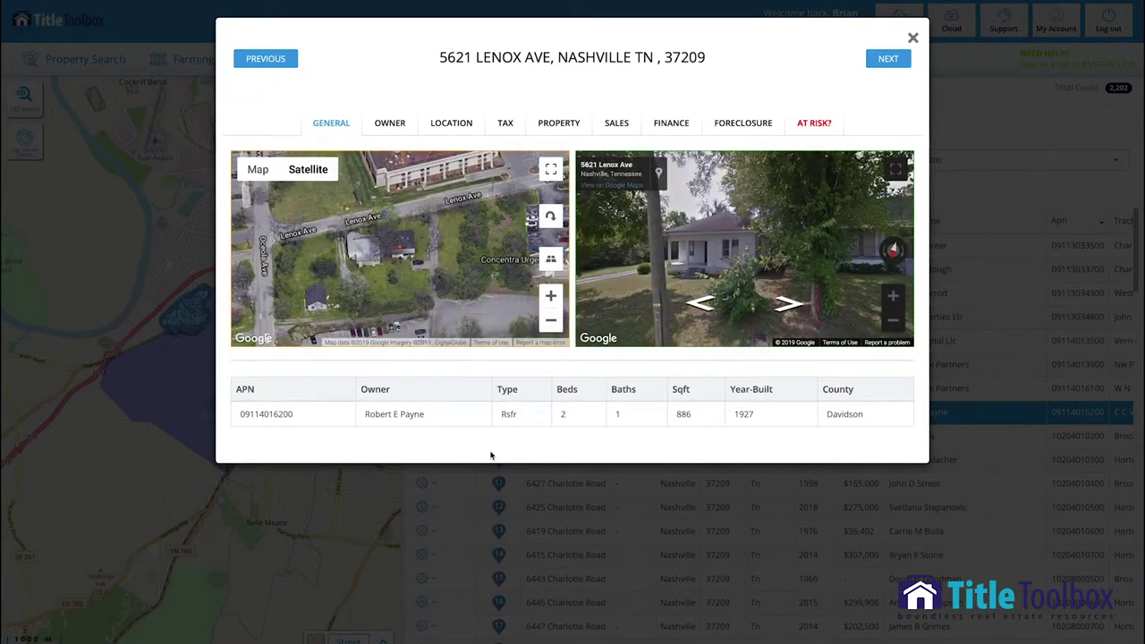
drag(756, 259, 630, 257)
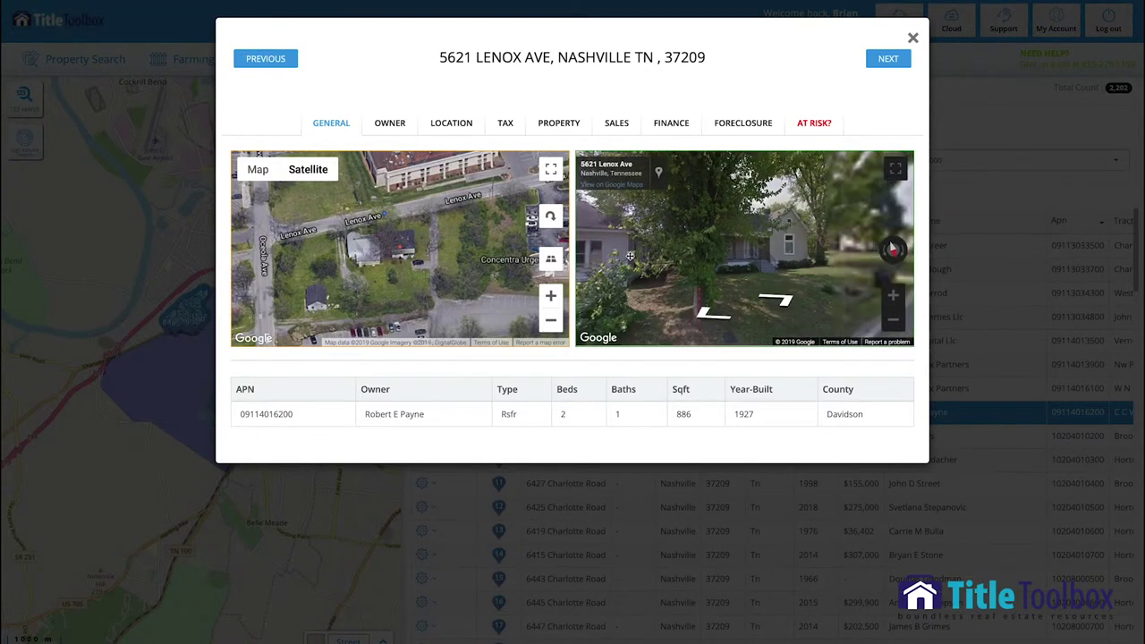
drag(855, 239, 664, 246)
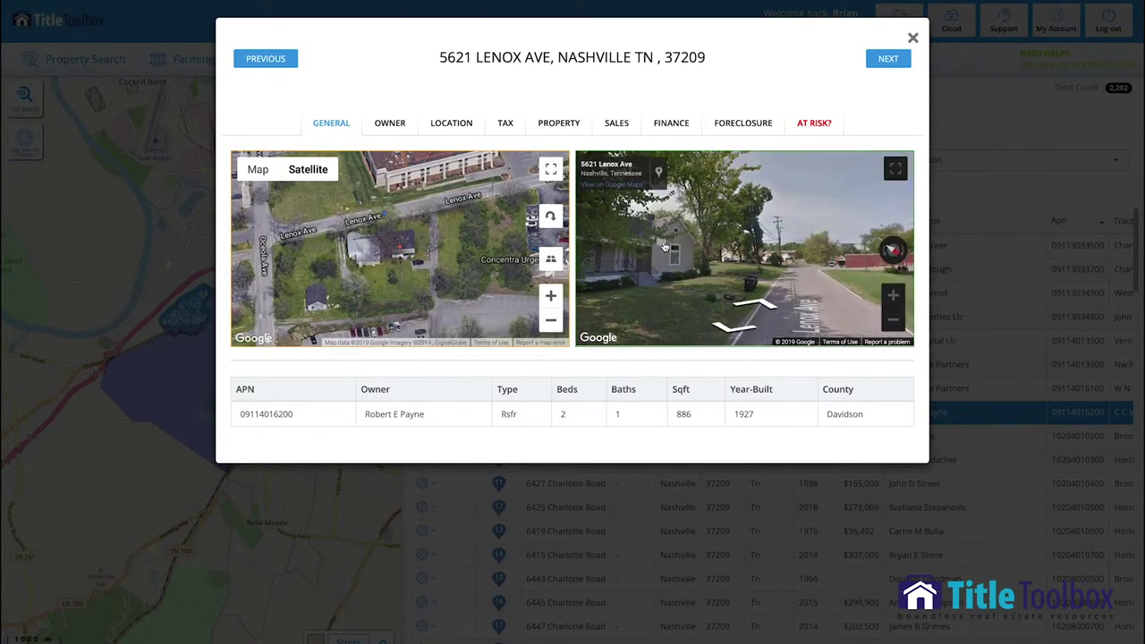
click(669, 127)
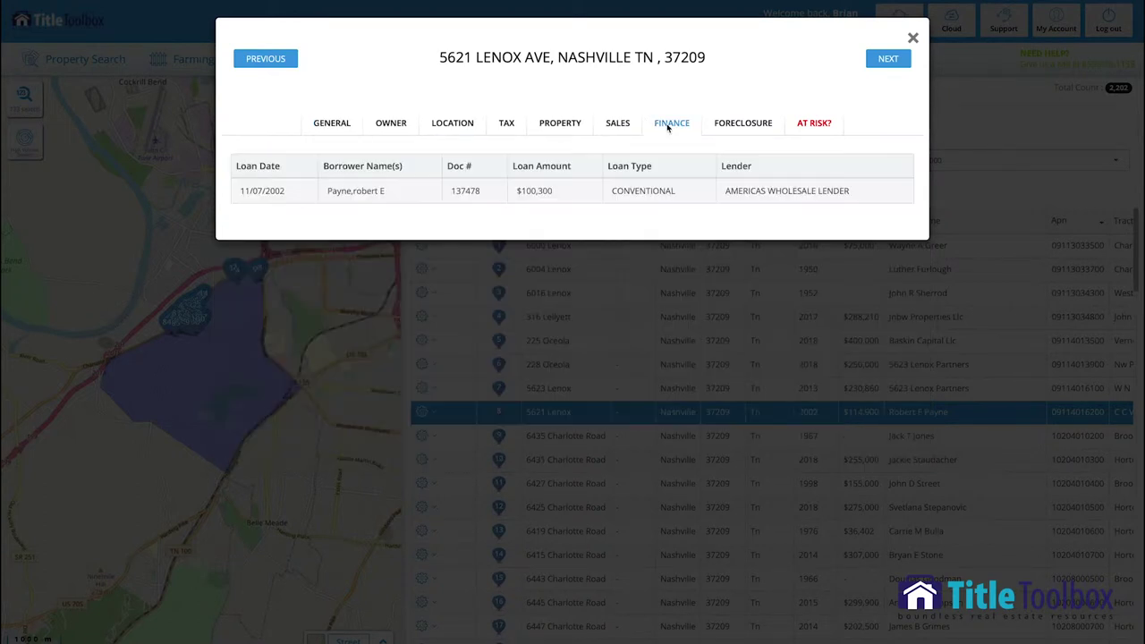
click(616, 125)
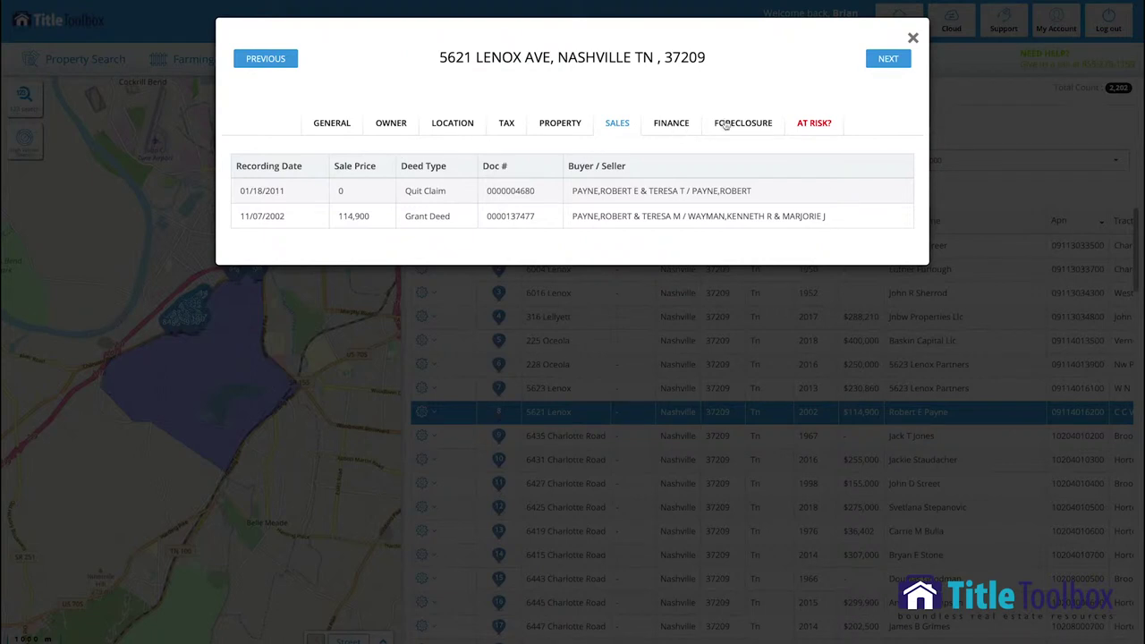
click(913, 38)
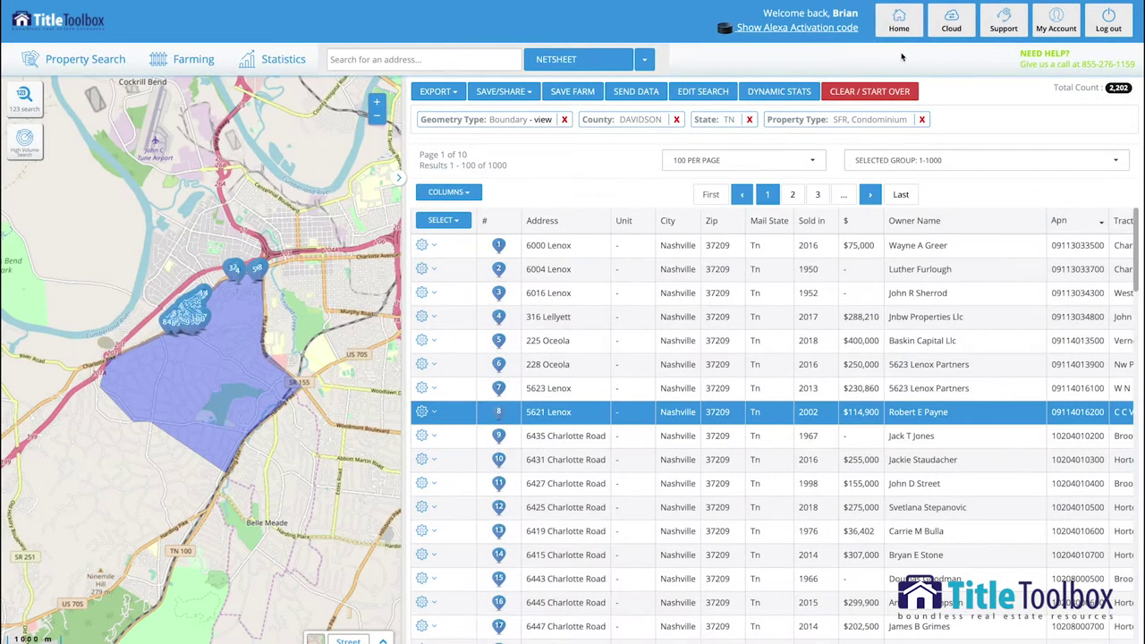
click(423, 412)
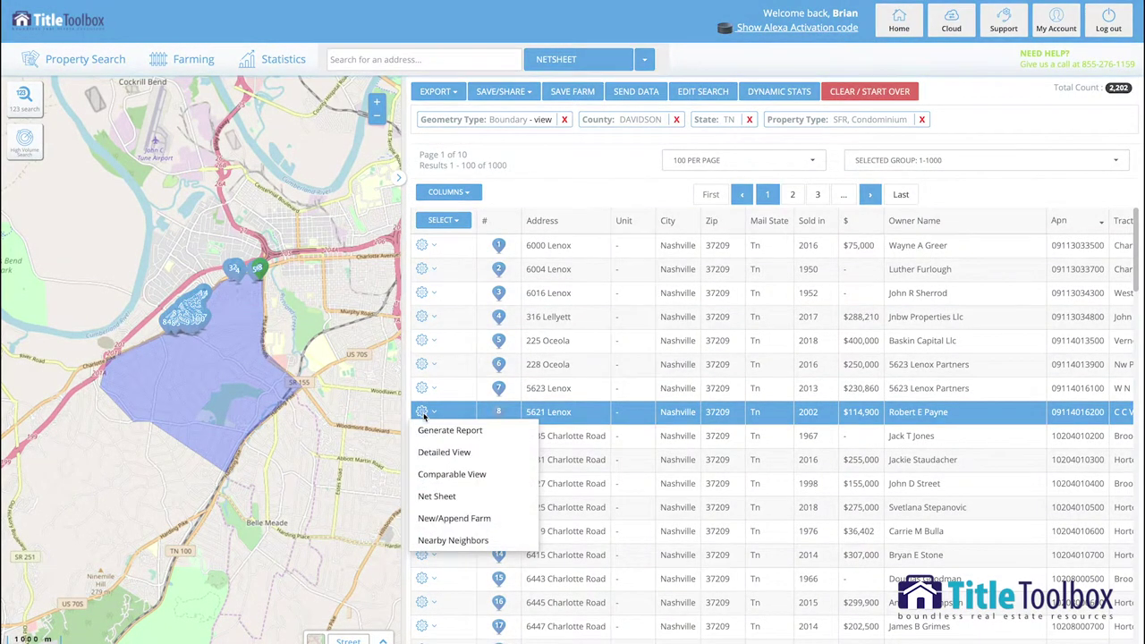
click(438, 498)
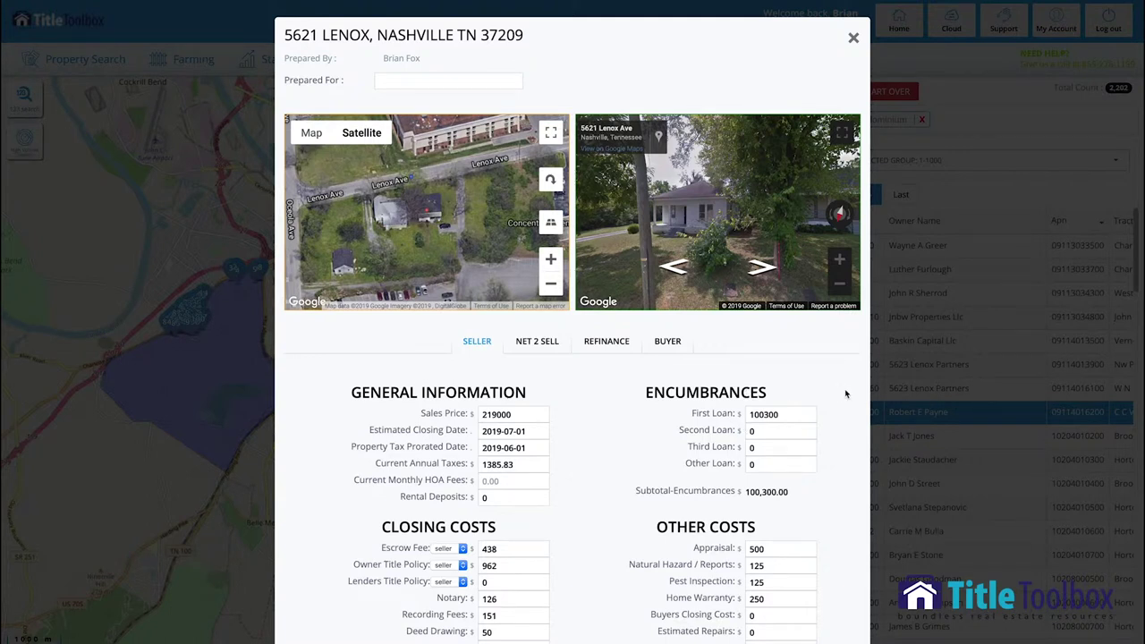
scroll(846, 393, down, 3)
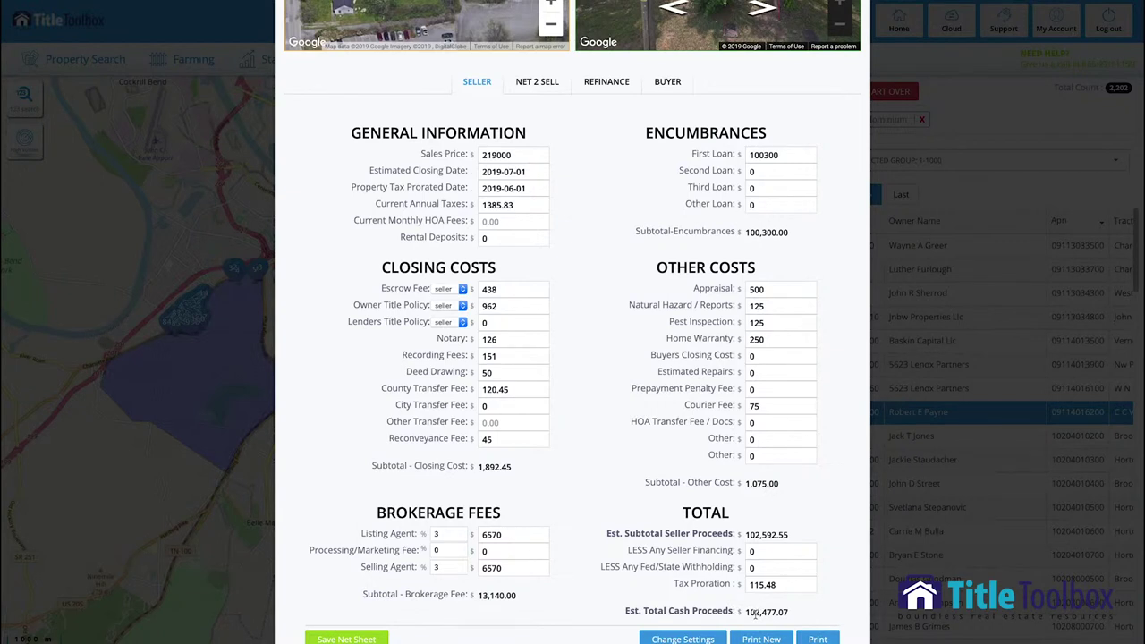
click(673, 83)
click(610, 83)
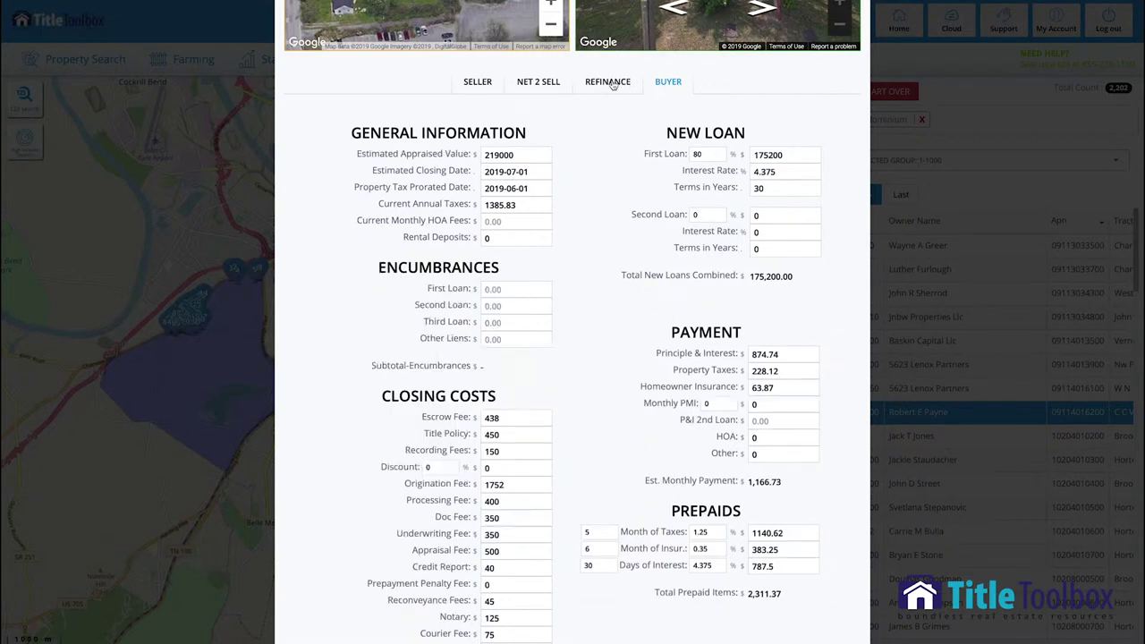
click(536, 86)
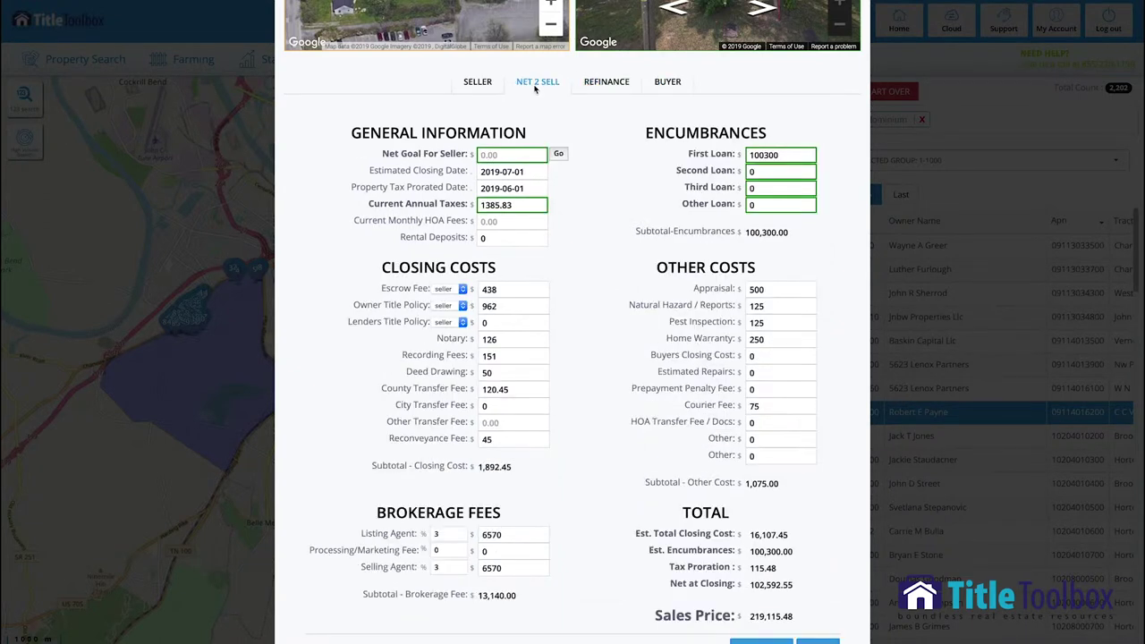
scroll(537, 90, up, 3)
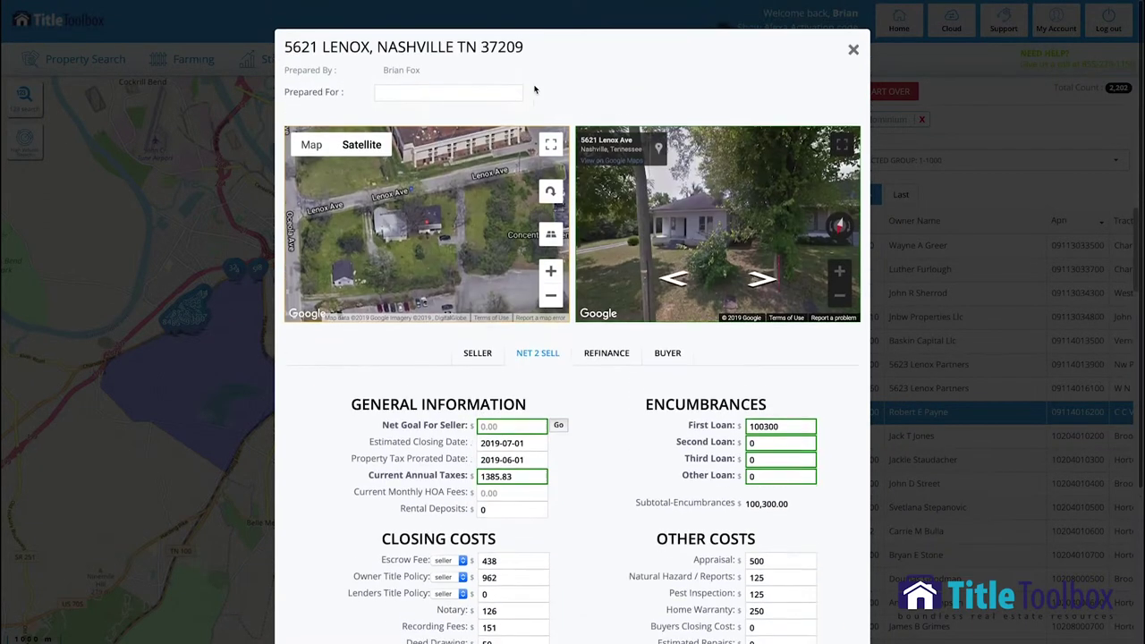
click(852, 39)
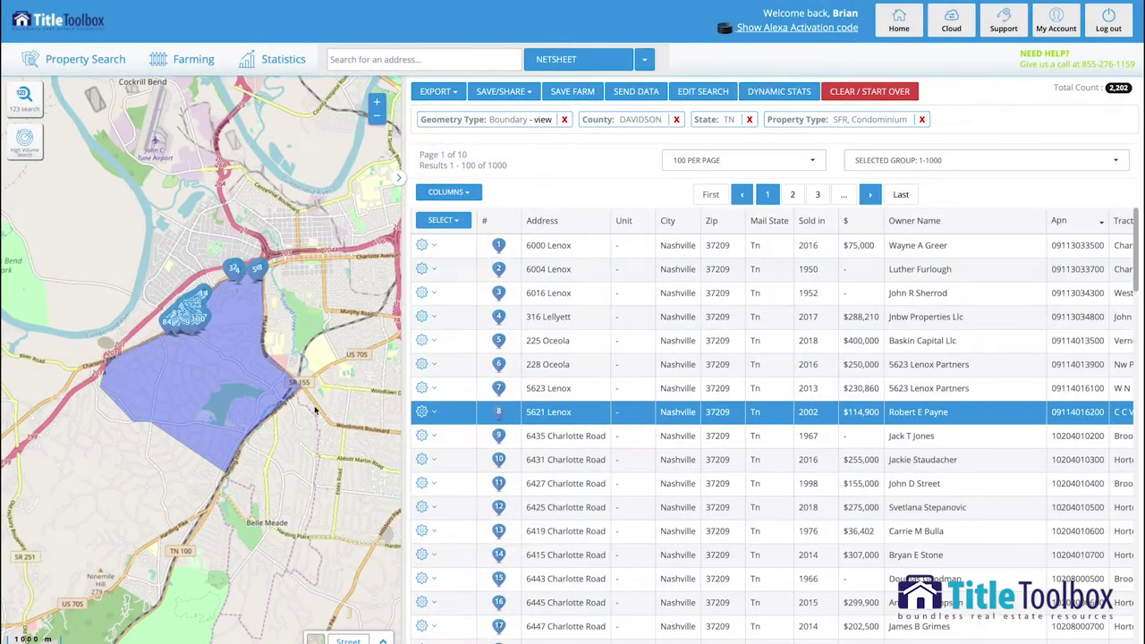
click(422, 412)
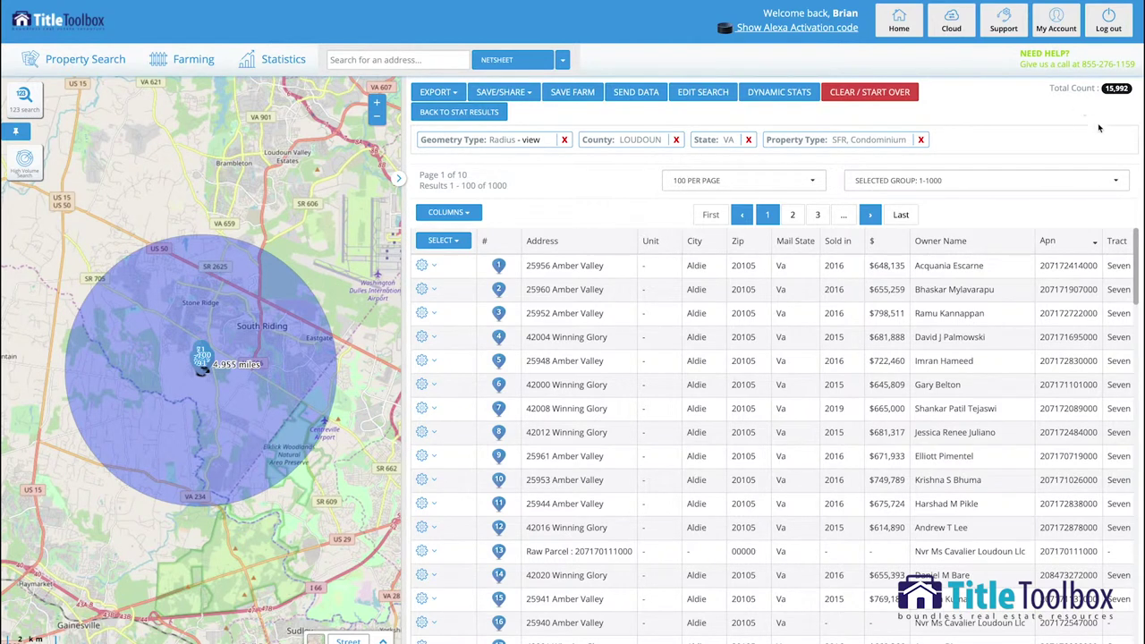
click(694, 94)
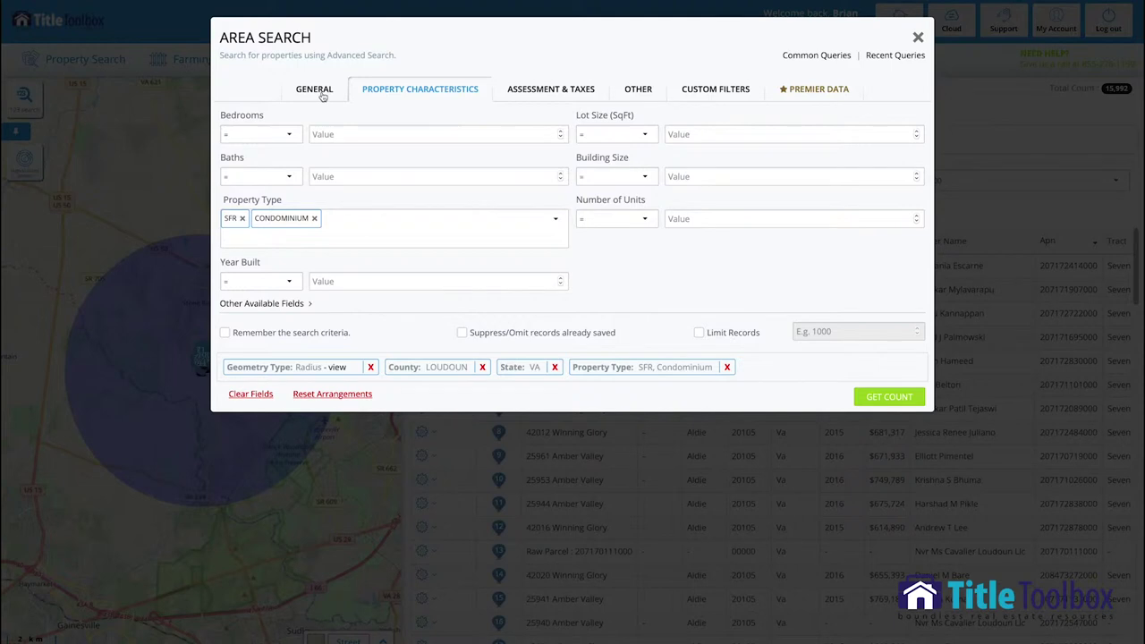
Step: Look through the assessment/tax, other, custom filter and Premier Data leads criteria
click(528, 90)
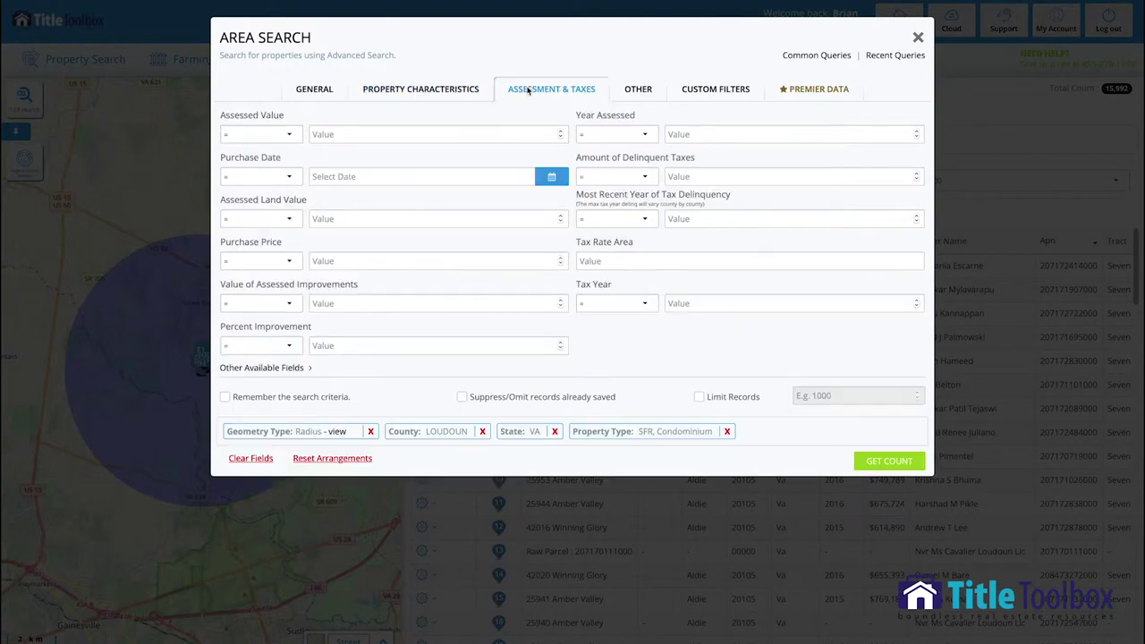
click(642, 92)
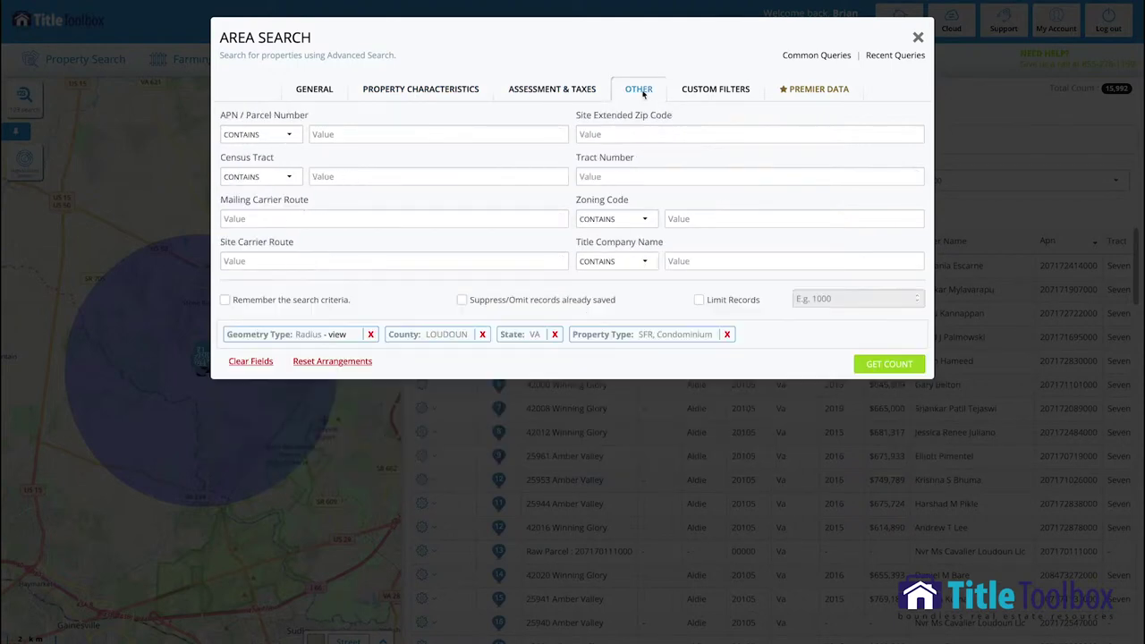
click(700, 93)
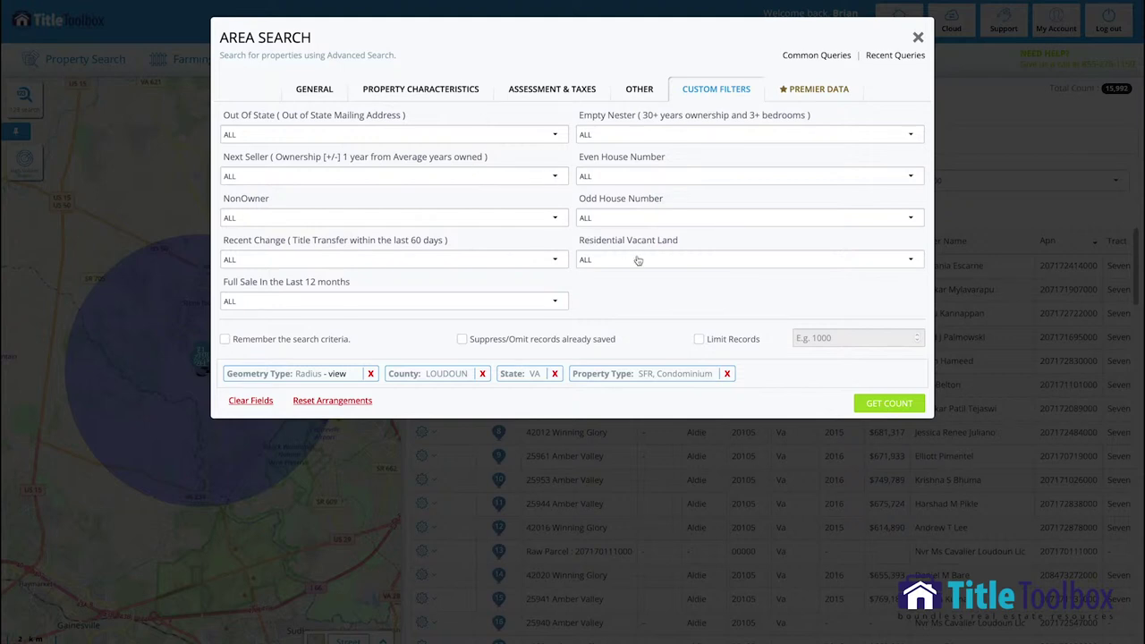
click(817, 92)
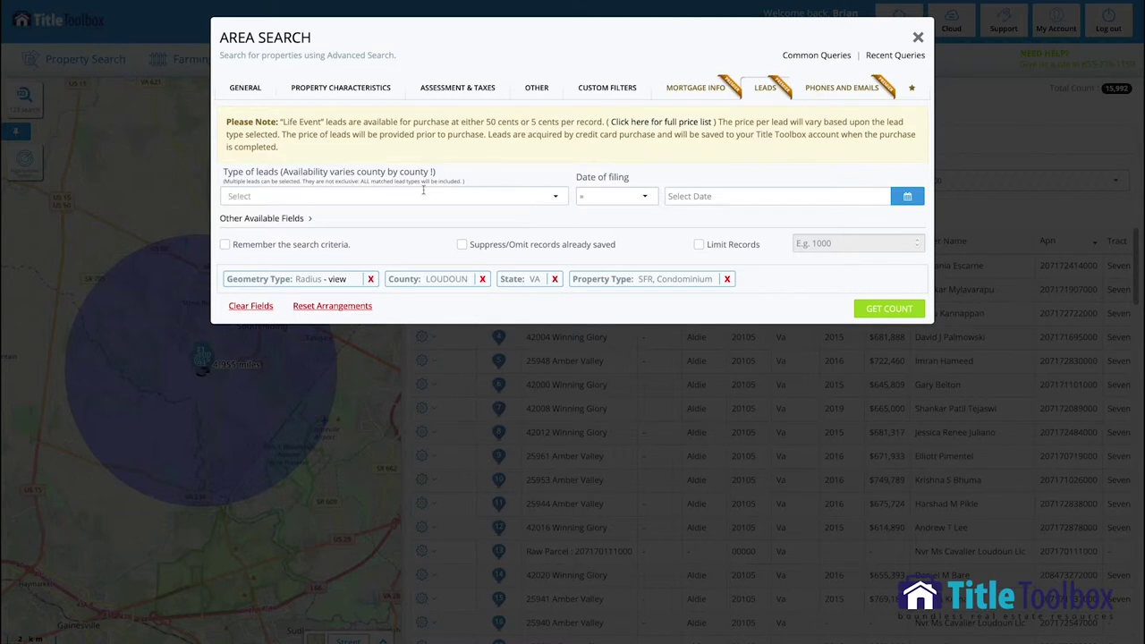
Step: Choose Divorce leads with Date of filing Last_x_Months 12, then request the count
click(553, 199)
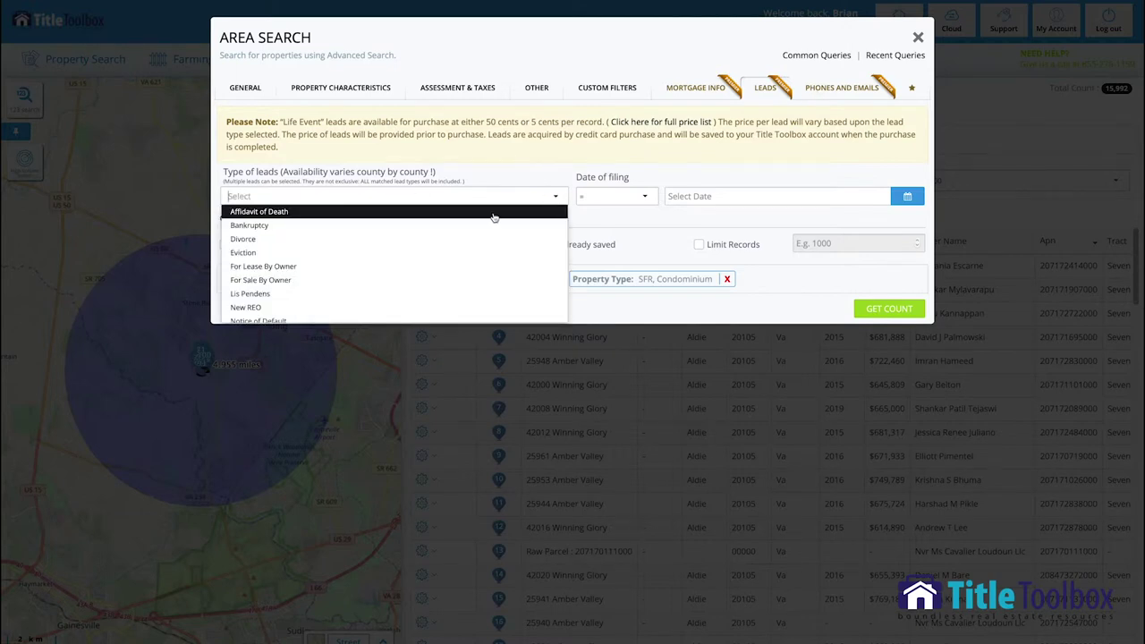
click(390, 240)
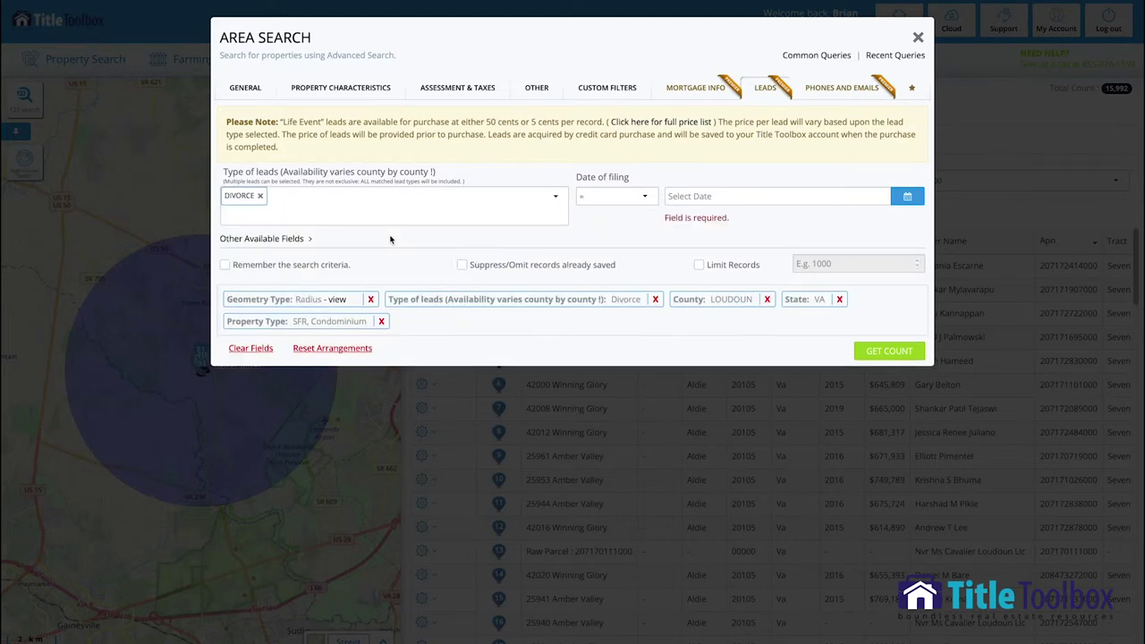
click(606, 202)
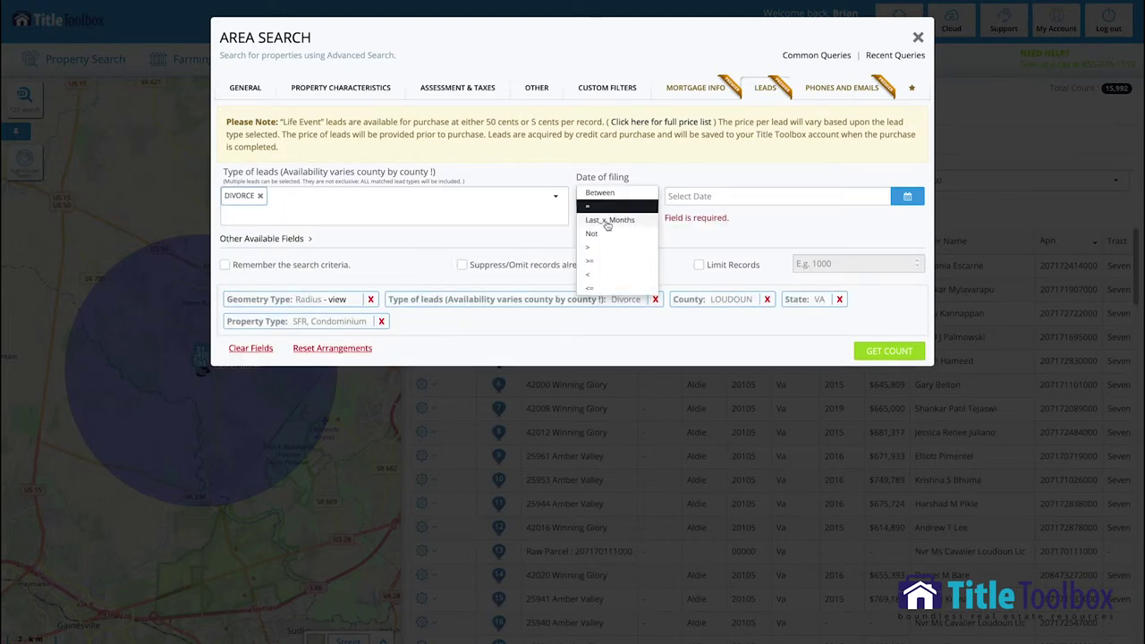
click(608, 221)
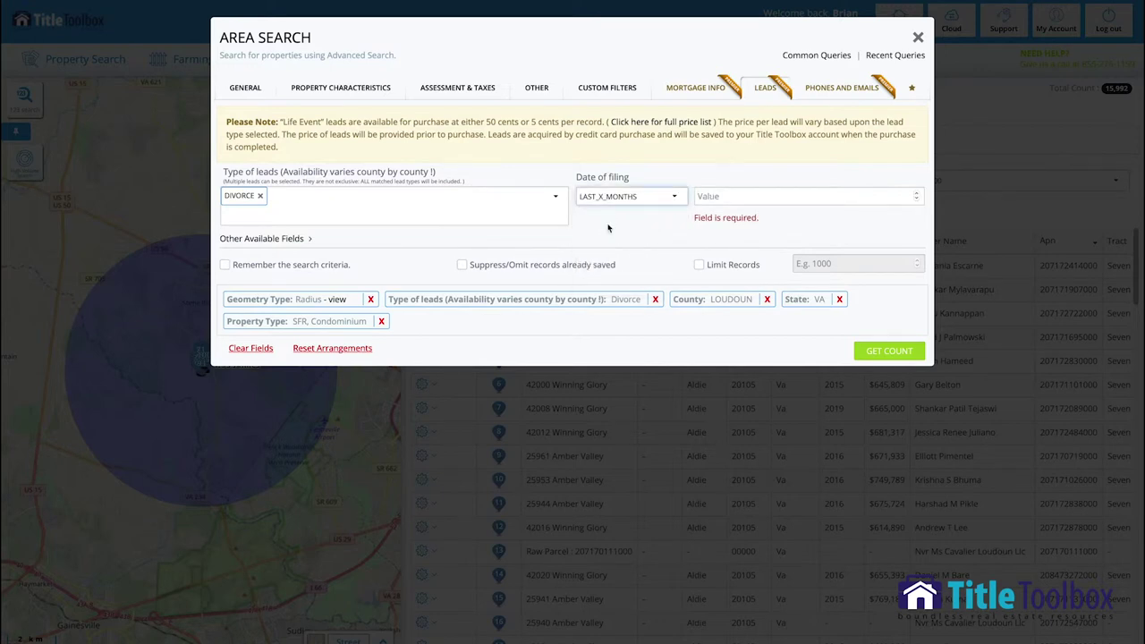
click(749, 193)
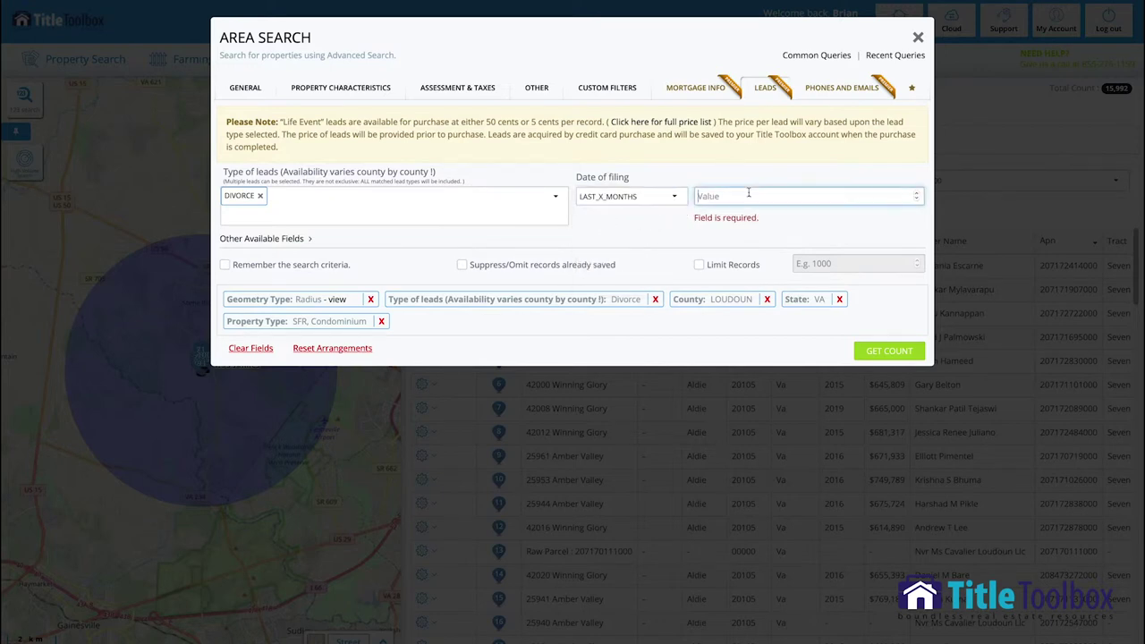
text(12)
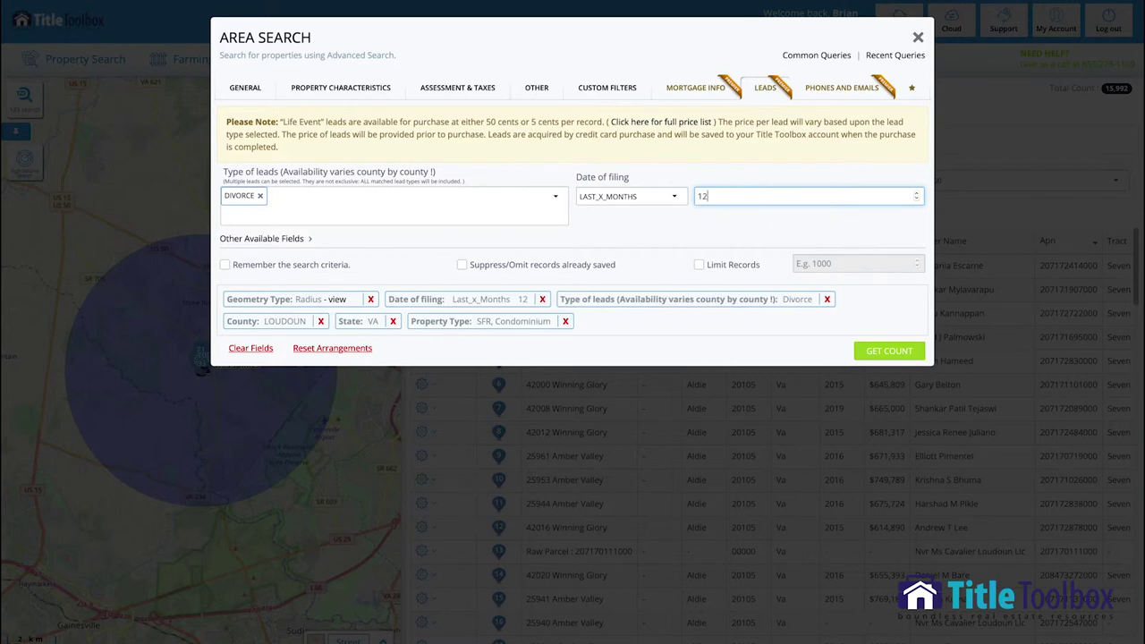
click(872, 351)
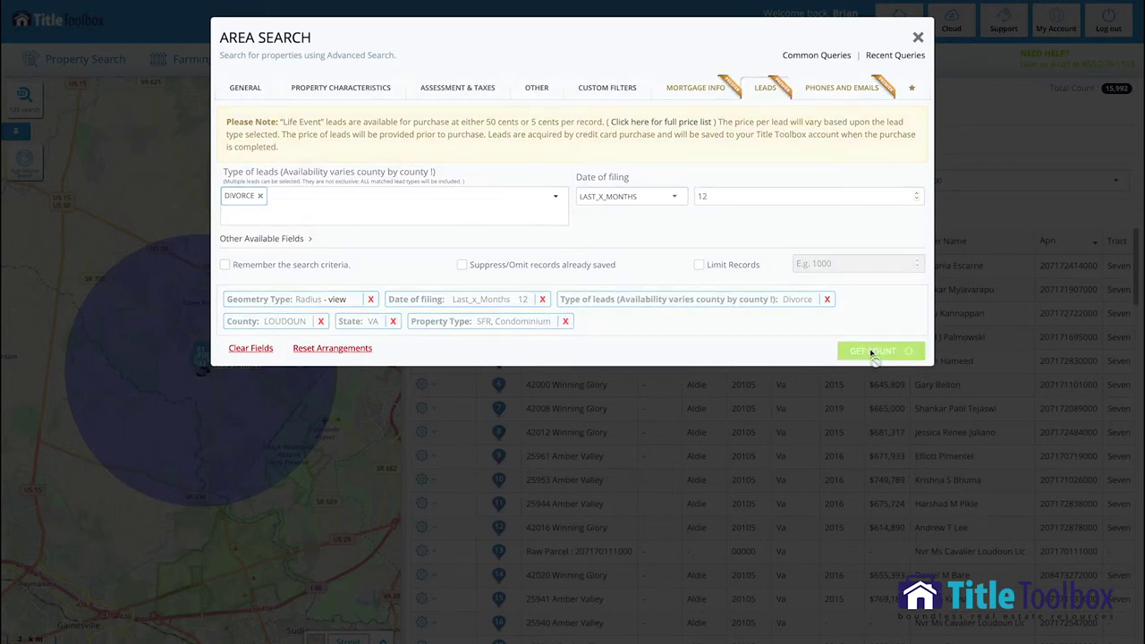